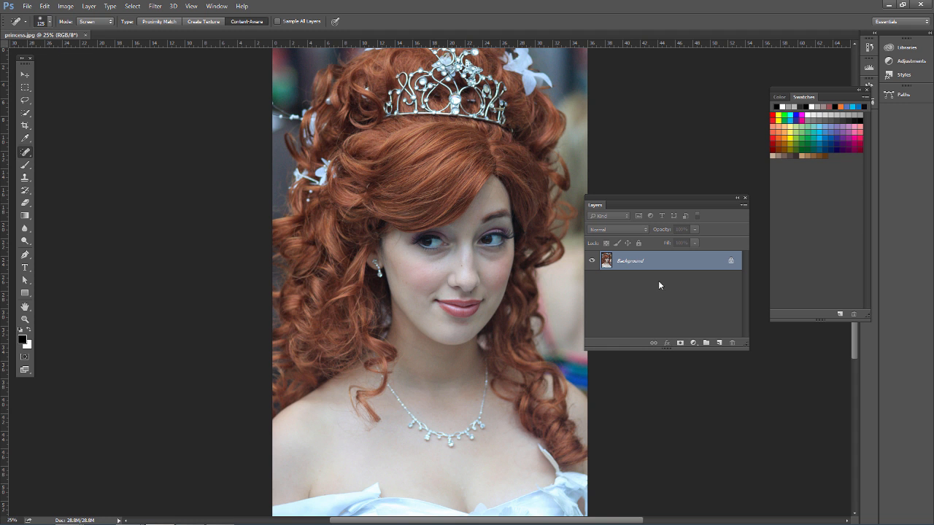
Duplicate the Background layer and open the copy in the Camera Raw Filter with the Adjustment Brush active
key("ctrl+j")
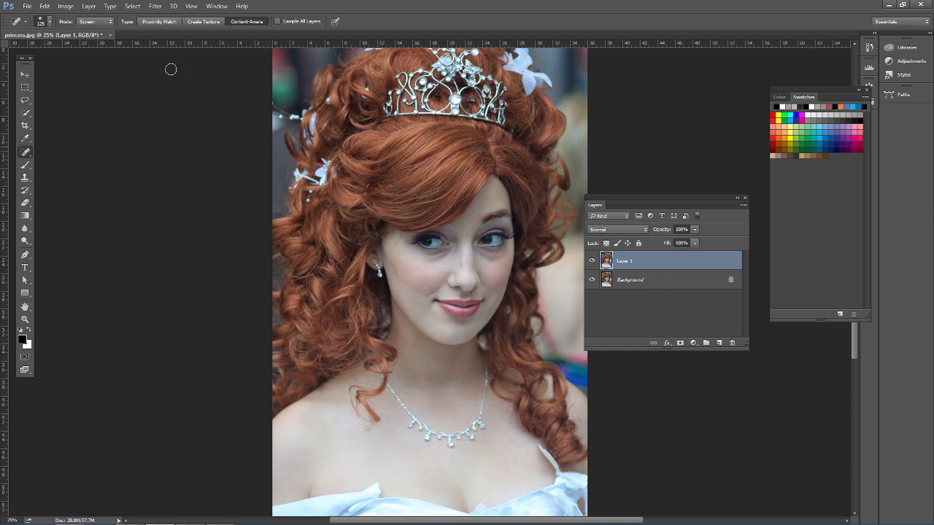
left_click(152, 9)
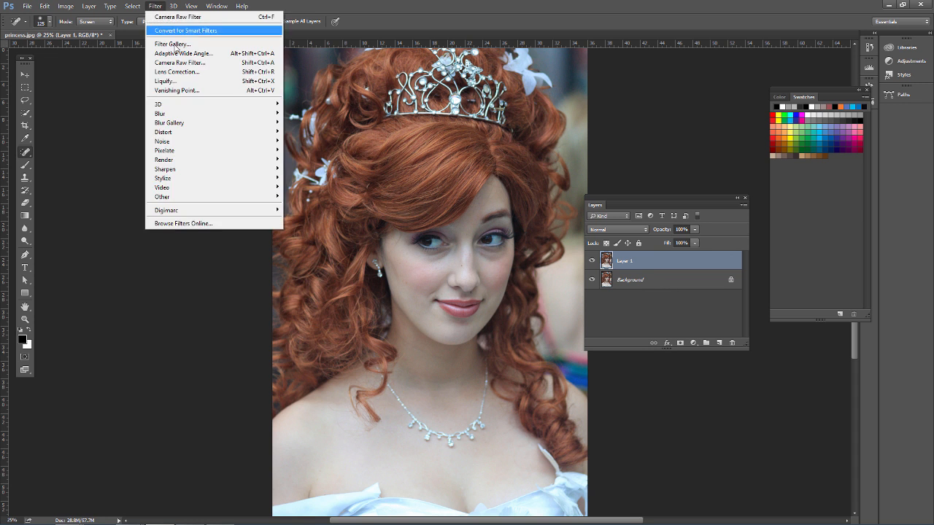
left_click(177, 64)
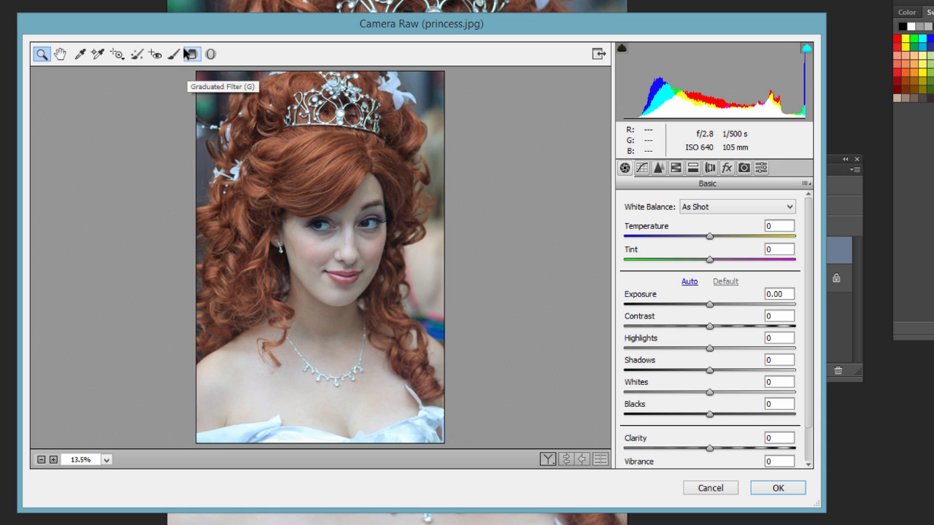
left_click(173, 56)
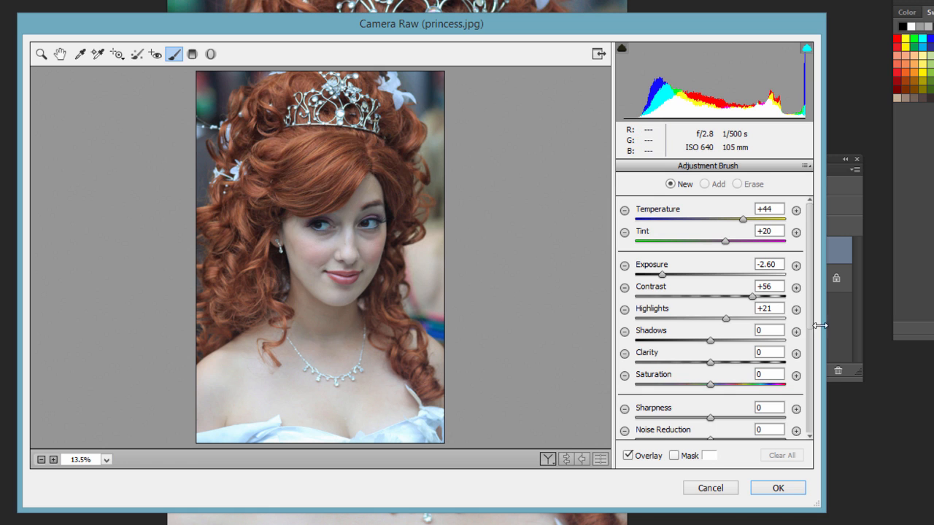
Reduce the Adjustment Brush size so that it suits painting on the face
mouse_move(807, 315)
left_mouse_down()
mouse_move(808, 322)
mouse_move(807, 280)
left_mouse_up()
left_click_drag(809, 318, 812, 389)
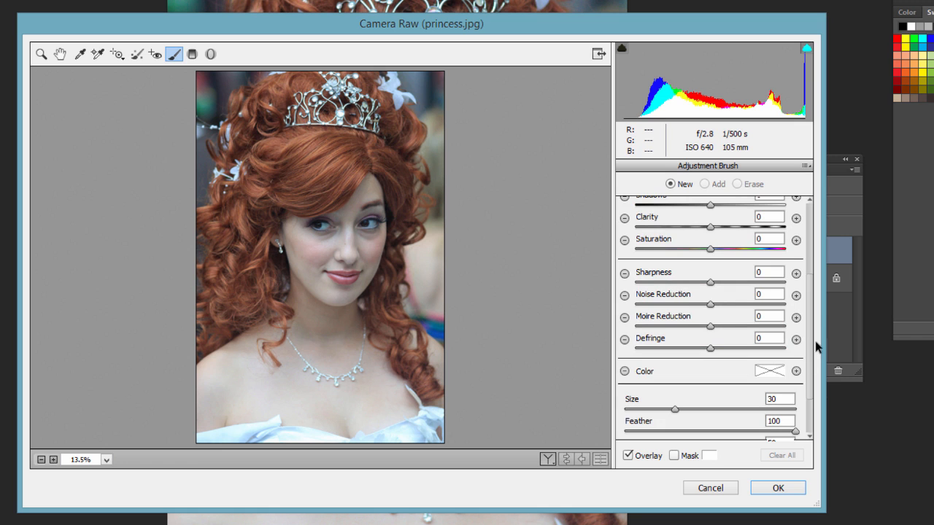
scroll(809, 292, "down", 2)
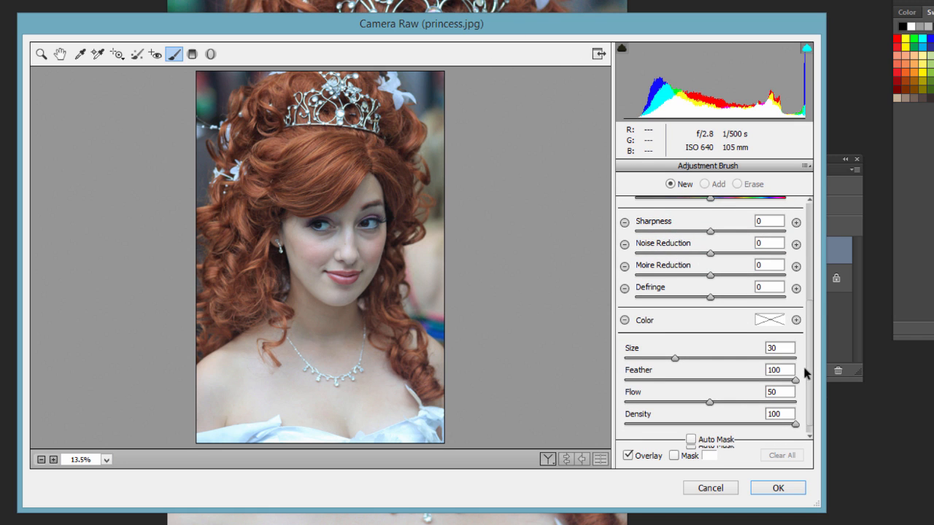
left_click_drag(808, 372, 799, 211)
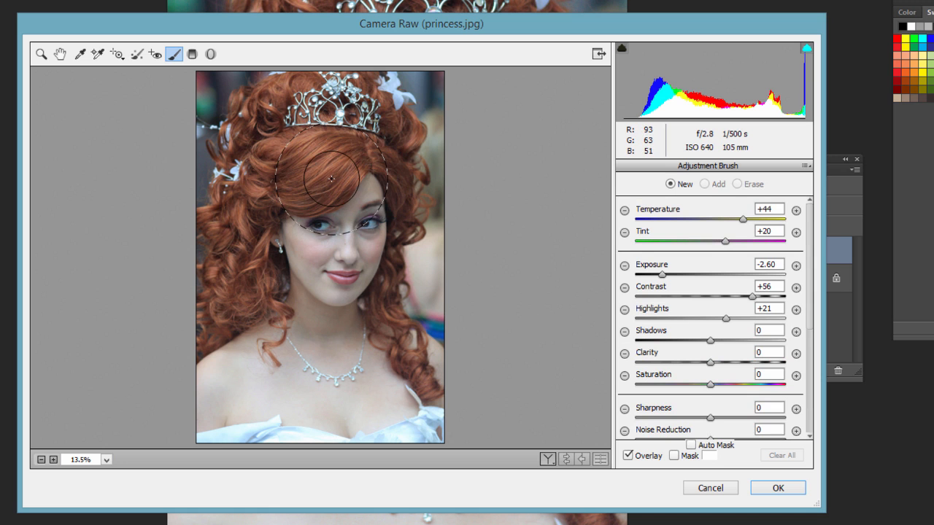
key("bracketleft")
key("bracketleft")
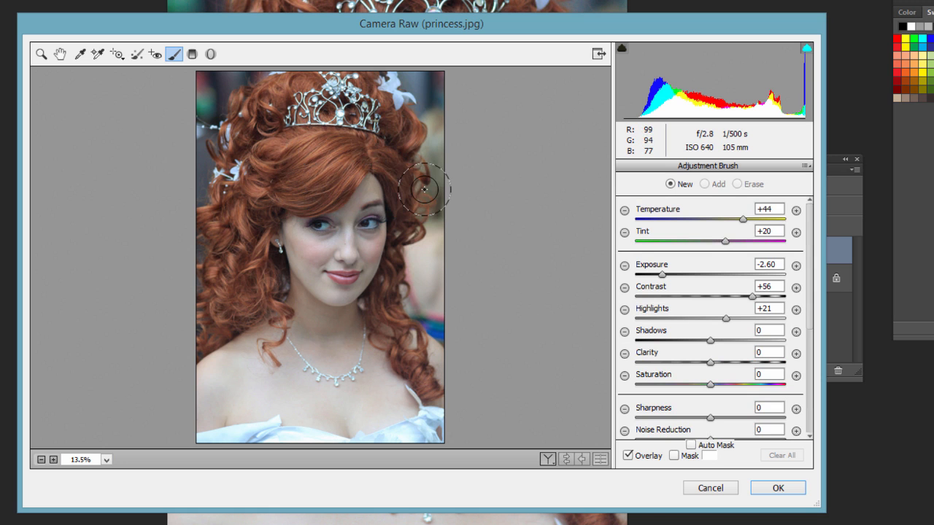
scroll(645, 337, "down", 5)
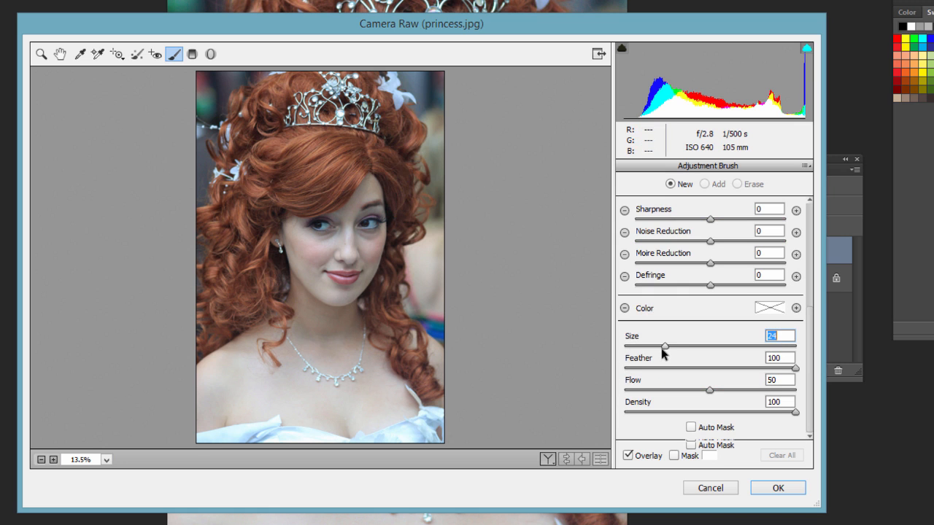
left_click(647, 346)
scroll(806, 290, "up", 5)
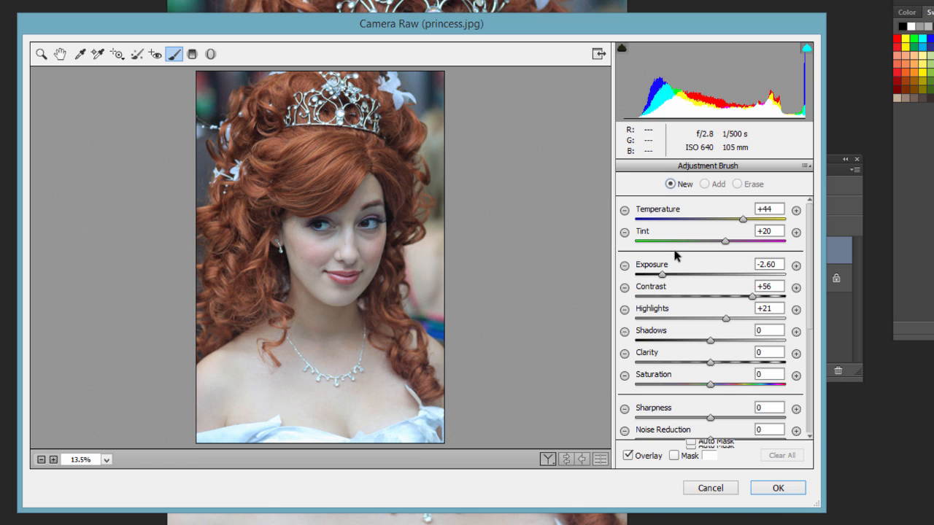
Raise the brush's Exposure to -0.75 and paint a new adjustment over the woman's face
left_click_drag(662, 277, 679, 281)
left_click(368, 208)
mouse_move(329, 231)
left_mouse_down()
mouse_move(306, 259)
mouse_move(359, 247)
mouse_move(330, 281)
left_mouse_up()
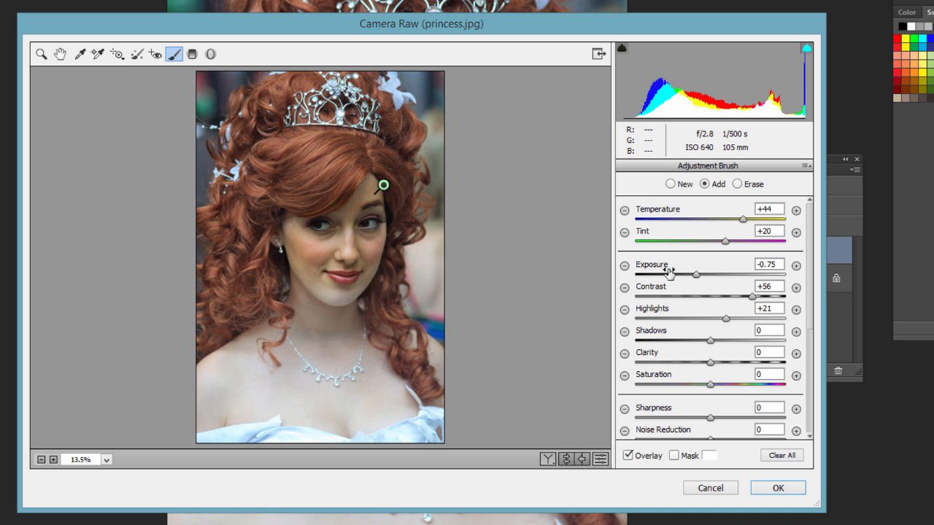
Set the face adjustment to Temperature +10, Exposure +0.30, Contrast +62, Highlights +57 and Sharpness +69, and check its mask
mouse_move(688, 278)
left_mouse_down()
mouse_move(737, 285)
mouse_move(717, 288)
mouse_move(750, 298)
mouse_move(723, 300)
mouse_move(756, 297)
mouse_move(739, 319)
mouse_move(754, 322)
left_mouse_up()
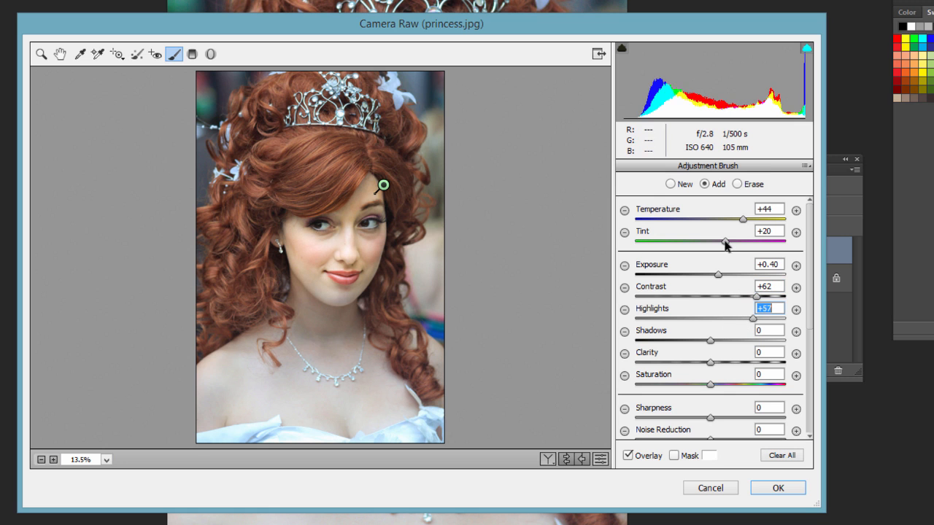
left_click_drag(748, 220, 718, 219)
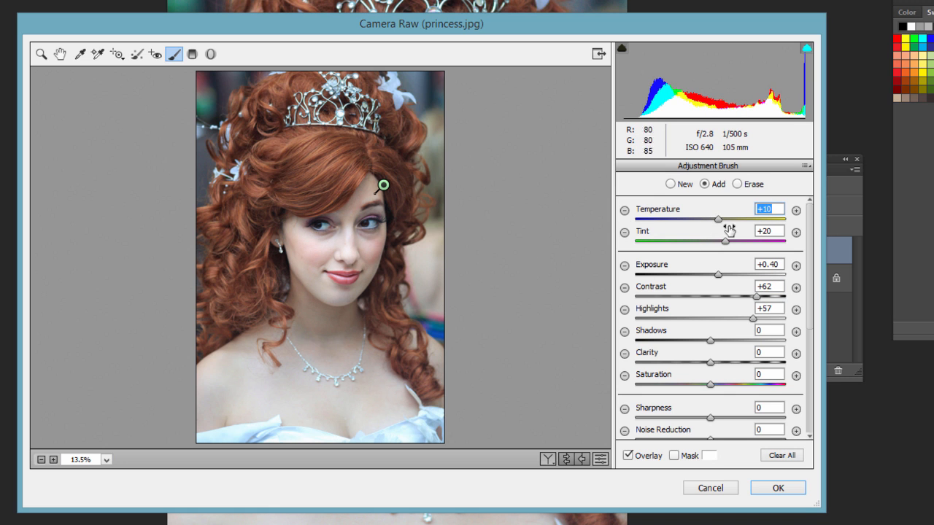
left_click_drag(719, 276, 716, 276)
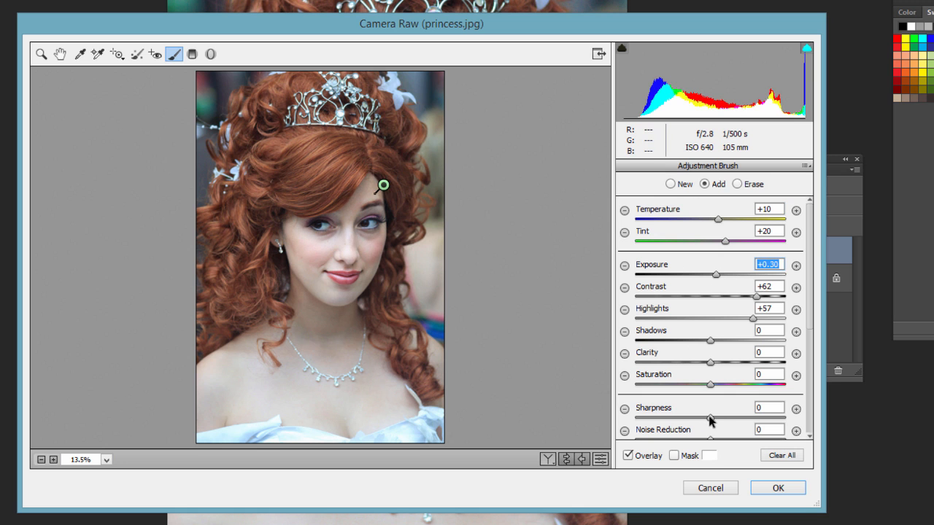
left_click_drag(709, 416, 730, 418)
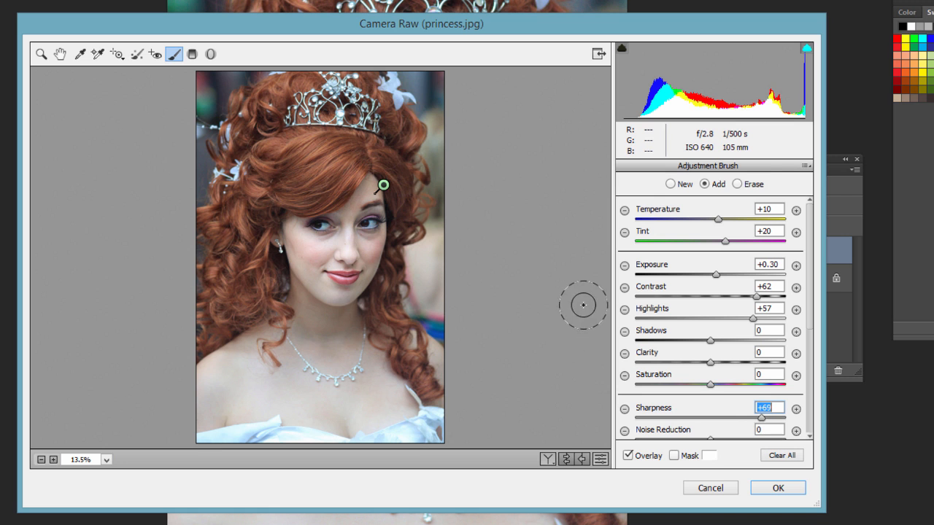
left_click(674, 456)
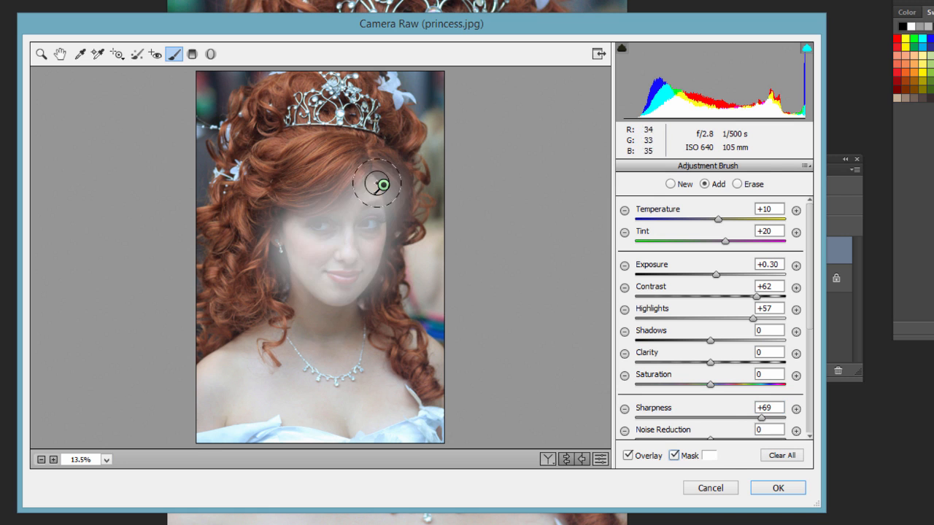
left_click(675, 456)
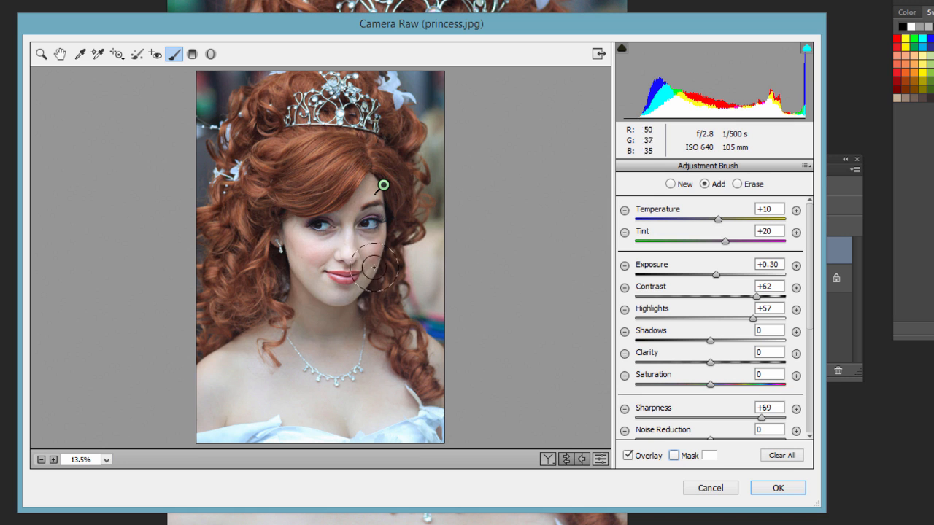
Create a new brush adjustment painted over the red hair and set its Clarity to +42
left_click(672, 184)
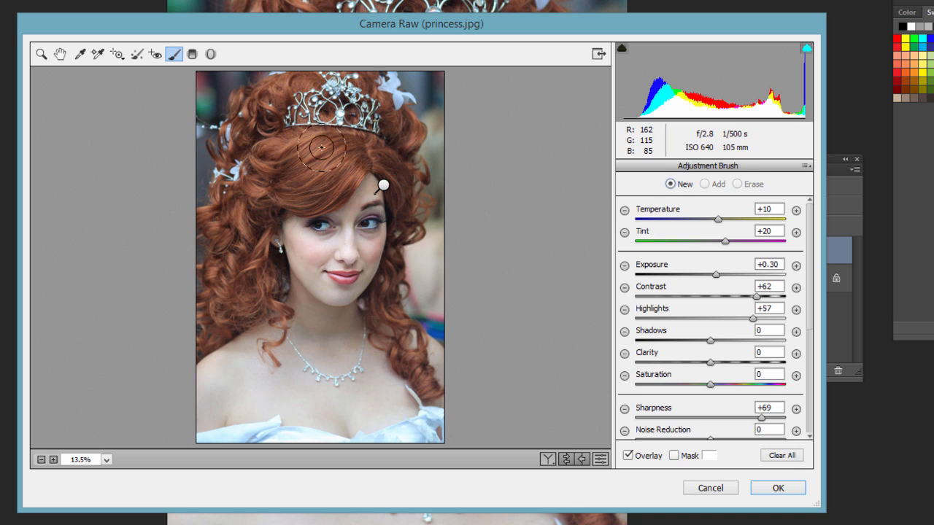
mouse_move(335, 144)
left_mouse_down()
mouse_move(279, 179)
mouse_move(246, 169)
mouse_move(257, 119)
mouse_move(232, 217)
mouse_move(248, 234)
left_mouse_up()
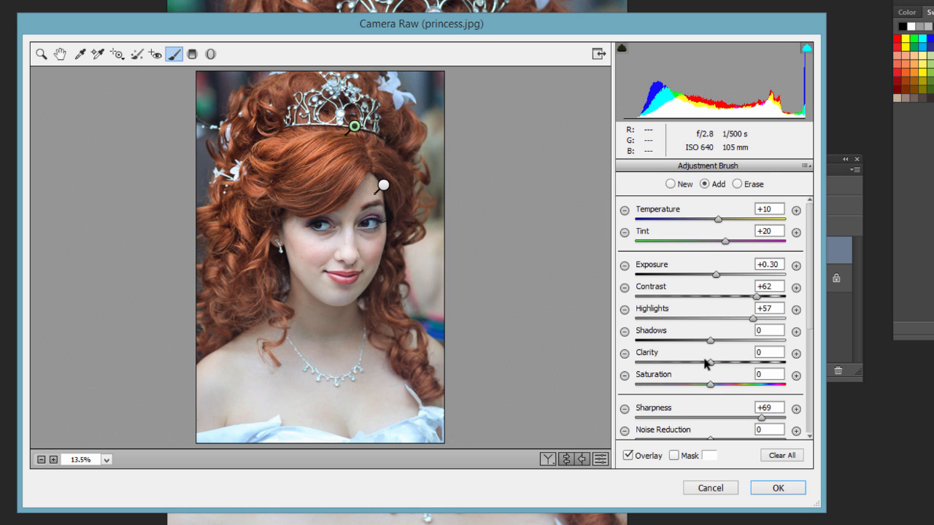
left_click_drag(706, 367, 741, 364)
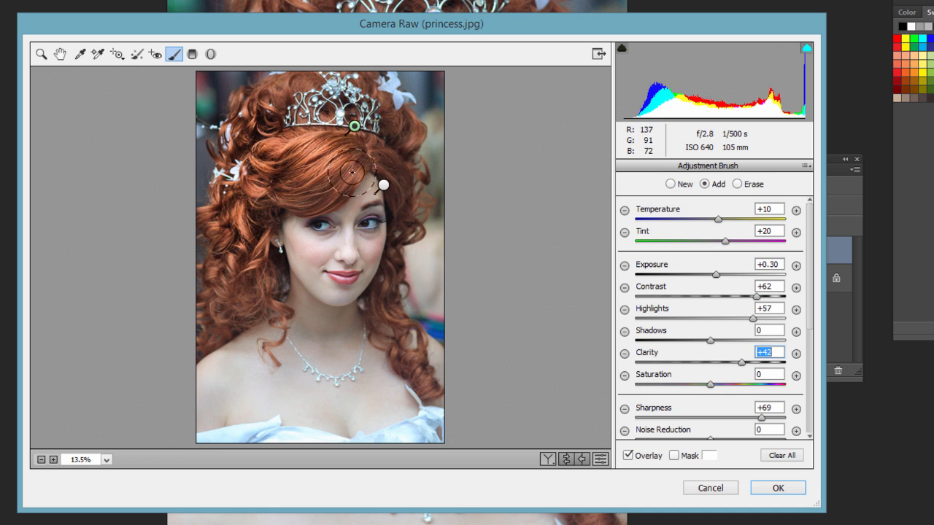
mouse_move(385, 100)
left_mouse_down()
mouse_move(409, 173)
mouse_move(388, 116)
mouse_move(259, 161)
mouse_move(233, 244)
mouse_move(233, 281)
mouse_move(239, 259)
mouse_move(268, 294)
mouse_move(261, 268)
left_mouse_up()
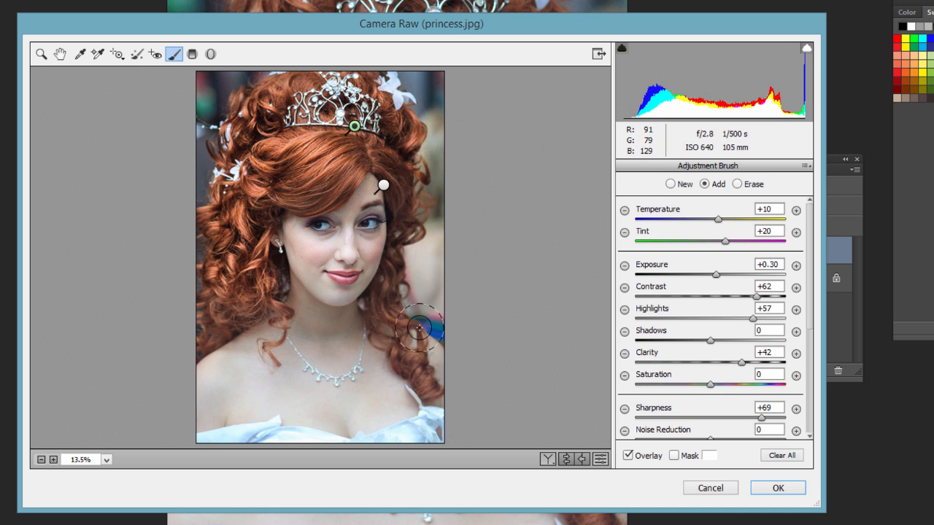
mouse_move(403, 314)
left_mouse_down()
mouse_move(395, 244)
mouse_move(414, 176)
mouse_move(405, 283)
mouse_move(414, 362)
left_mouse_up()
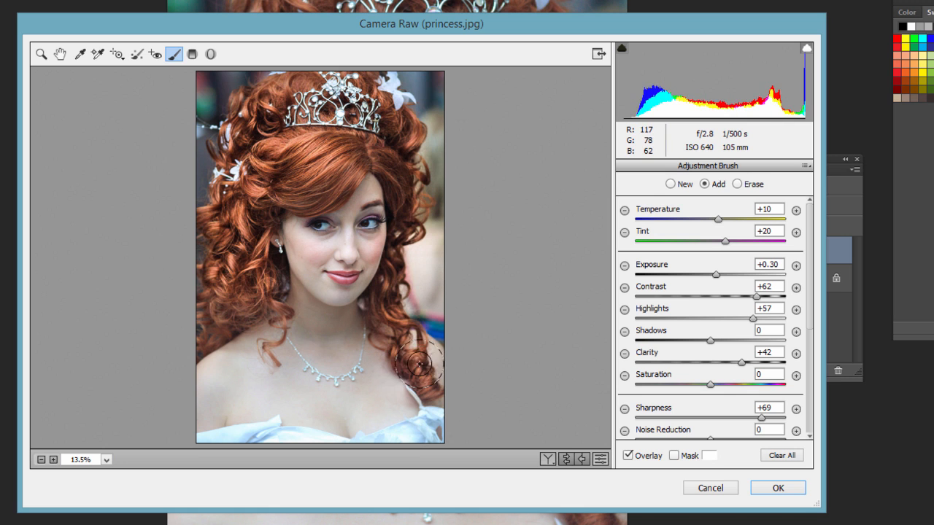
mouse_move(228, 256)
left_mouse_down()
mouse_move(221, 307)
mouse_move(231, 305)
left_mouse_up()
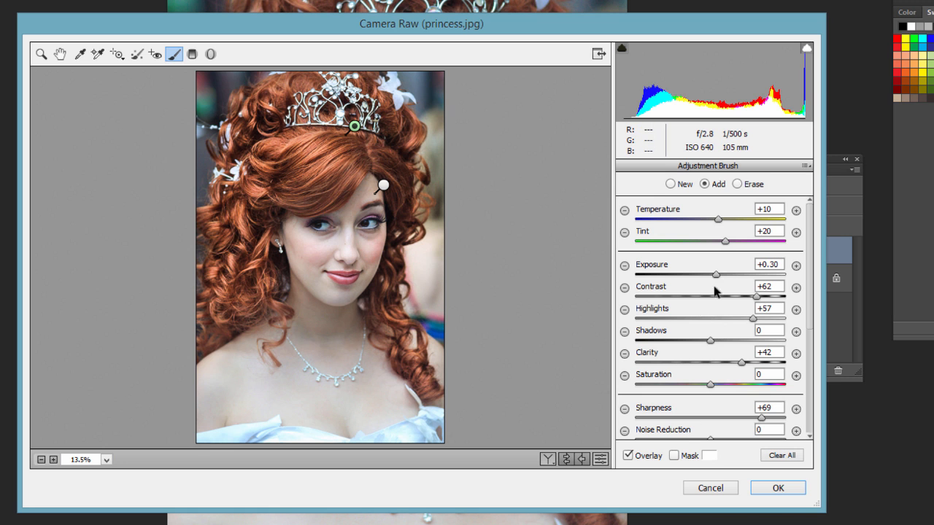
Select the hair adjustment, erase it from the fringe and the curls beside the earring, and preview its mask
left_click(670, 185)
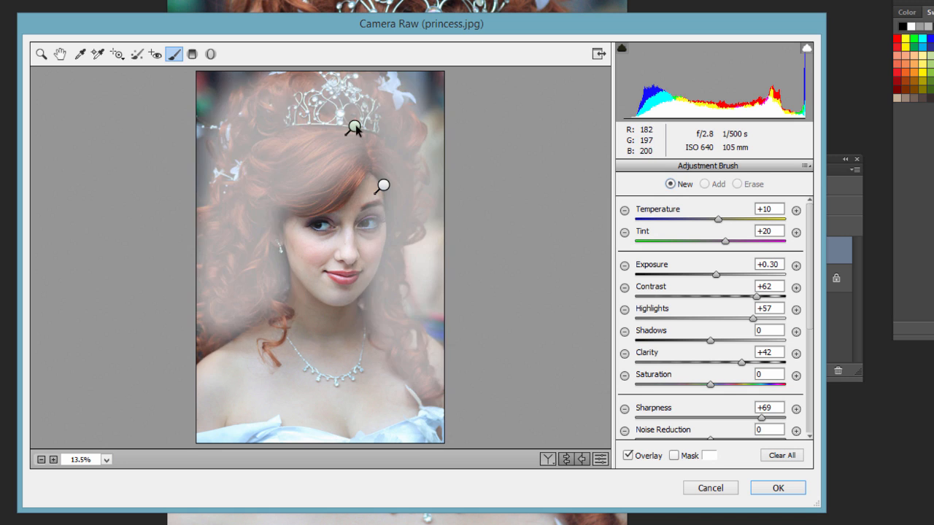
left_click(383, 185)
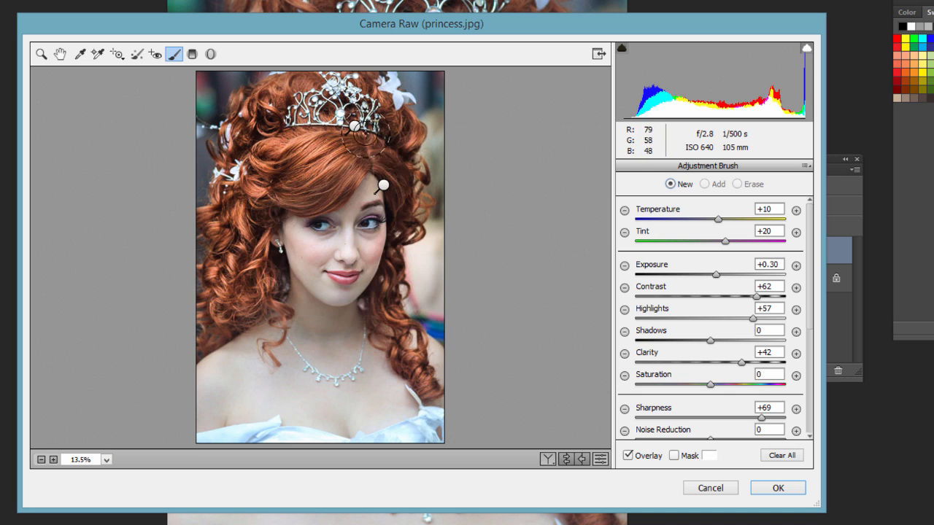
left_click(353, 127)
left_click(354, 127)
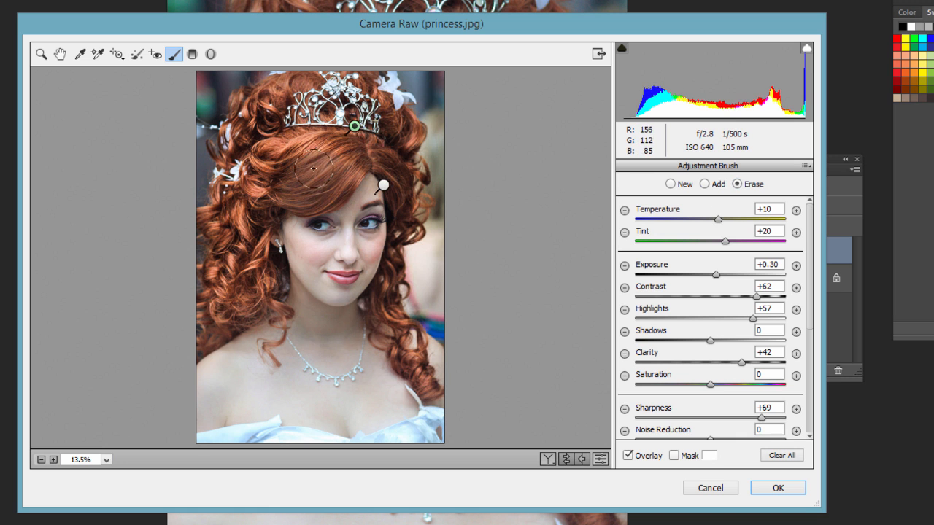
mouse_move(284, 170)
left_mouse_down()
mouse_move(259, 181)
mouse_move(241, 217)
mouse_move(249, 286)
mouse_move(260, 295)
left_mouse_up()
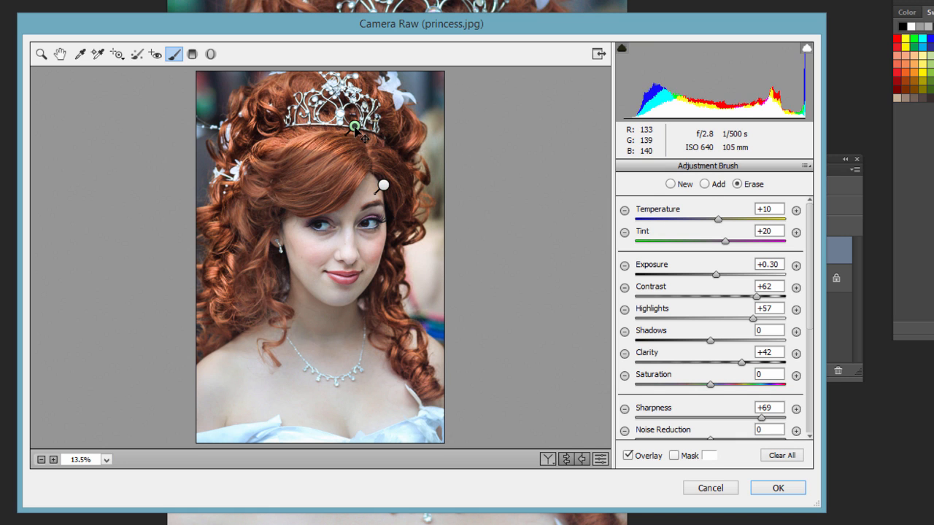
left_click(670, 184)
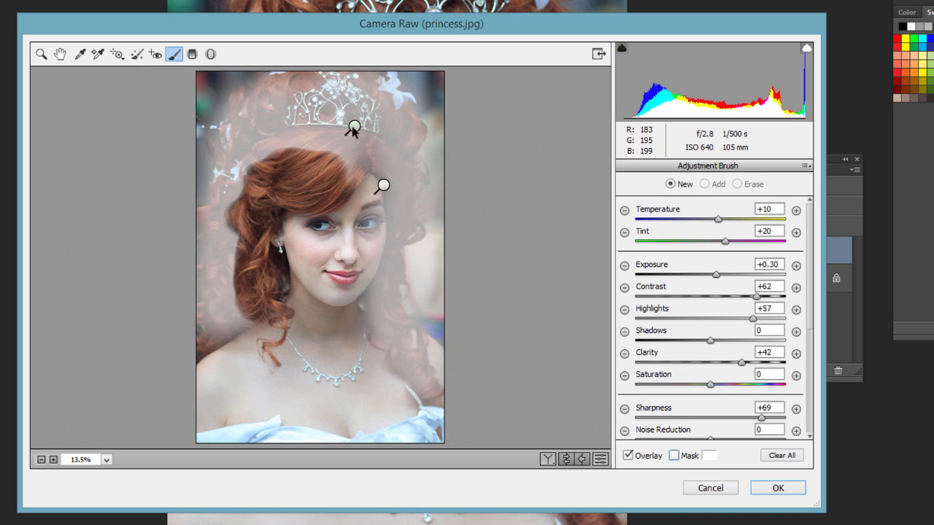
mouse_move(353, 127)
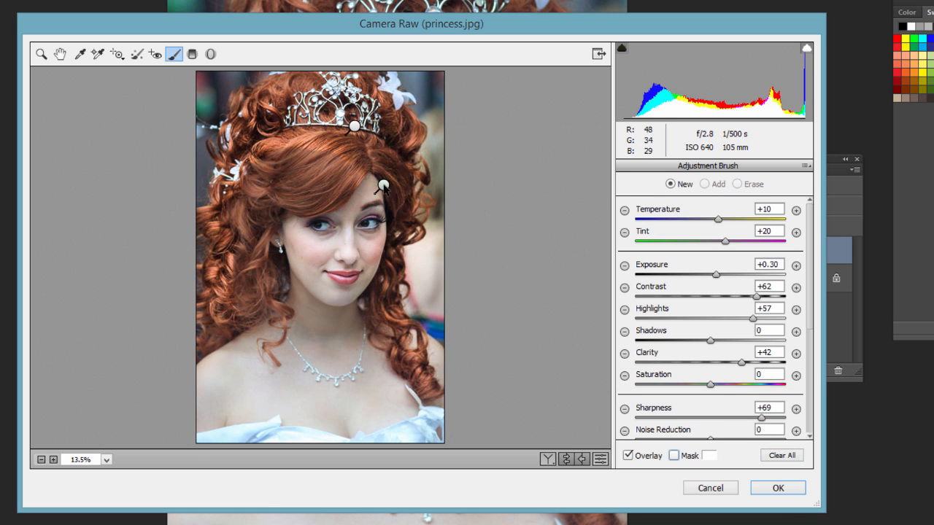
Extend the existing face adjustment over the shoulders, neck and chest, and check its mask
mouse_move(382, 187)
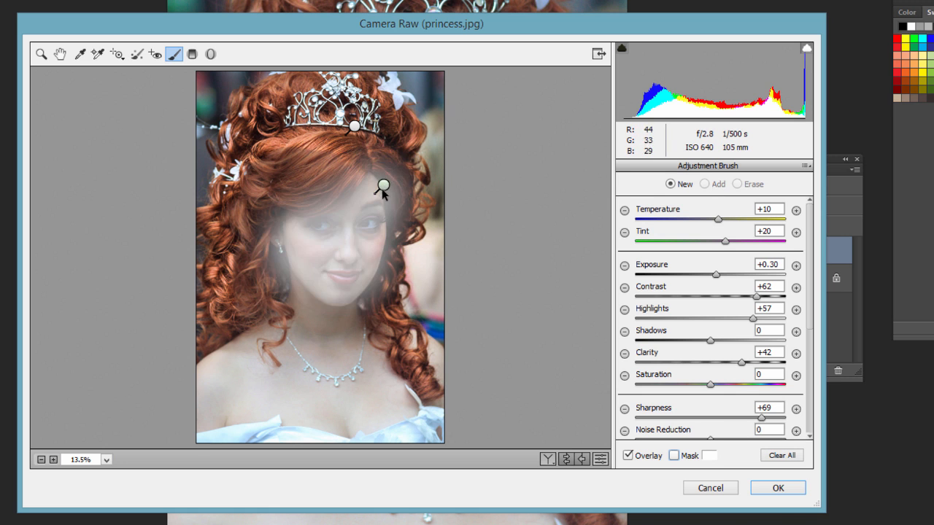
left_click(383, 186)
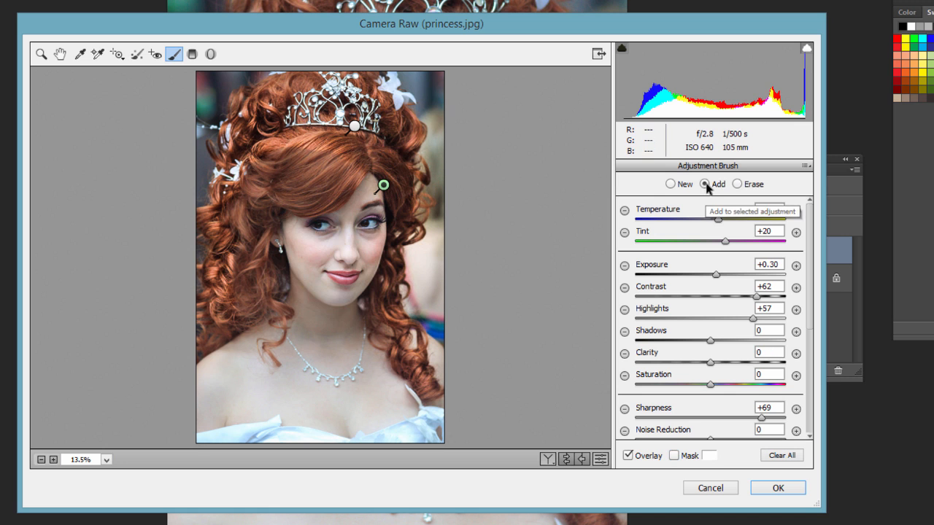
mouse_move(227, 373)
left_mouse_down()
mouse_move(339, 388)
mouse_move(428, 370)
mouse_move(400, 337)
mouse_move(308, 325)
mouse_move(330, 301)
mouse_move(296, 298)
mouse_move(338, 369)
left_mouse_up()
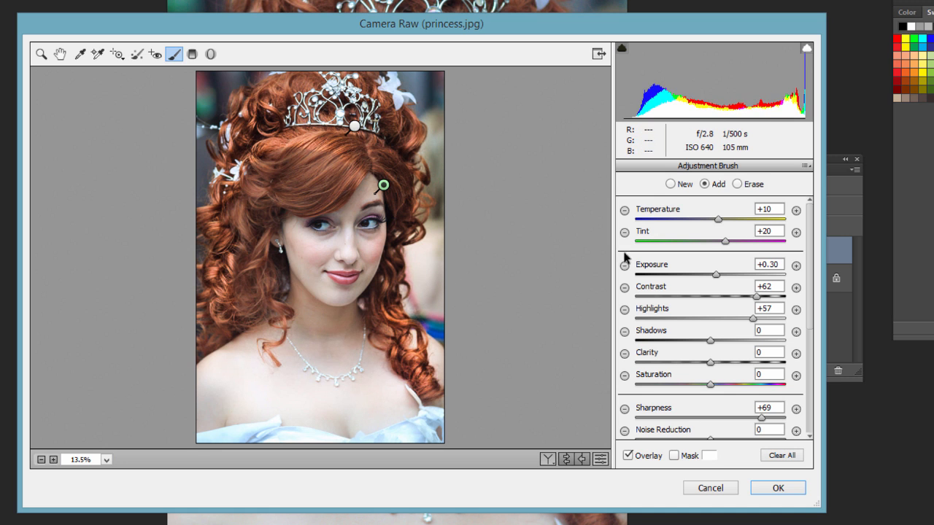
left_click(674, 456)
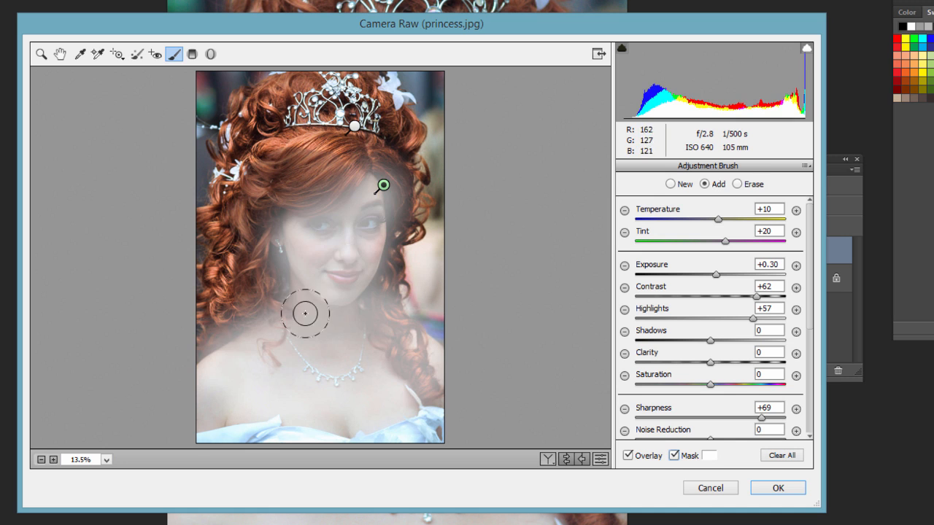
left_click(674, 456)
Reselect the hair adjustment and paint it back over the fringe and the curls beside the earring
left_click(354, 127)
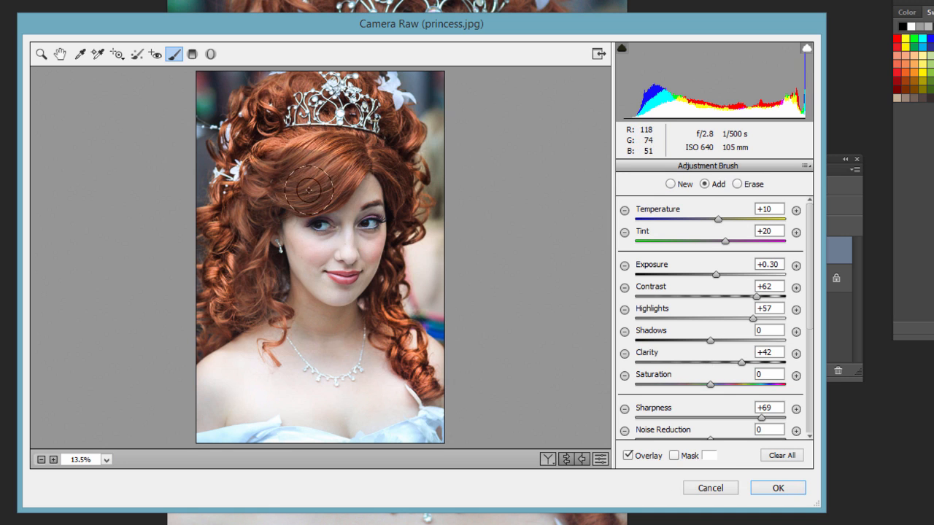
mouse_move(309, 191)
left_mouse_down()
mouse_move(315, 149)
mouse_move(256, 180)
mouse_move(247, 282)
mouse_move(270, 301)
left_mouse_up()
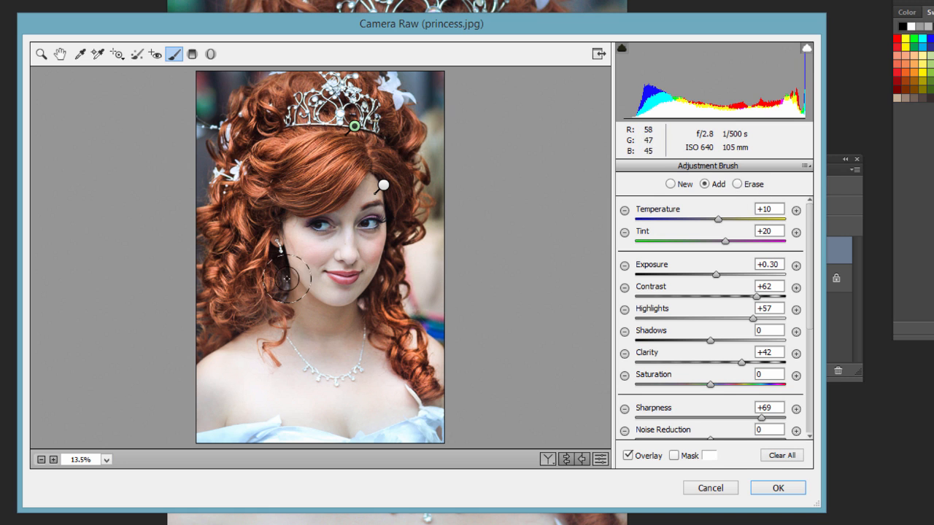
Apply the Camera Raw edits to Layer 1 and toggle the layer's visibility to compare before and after
left_click(763, 486)
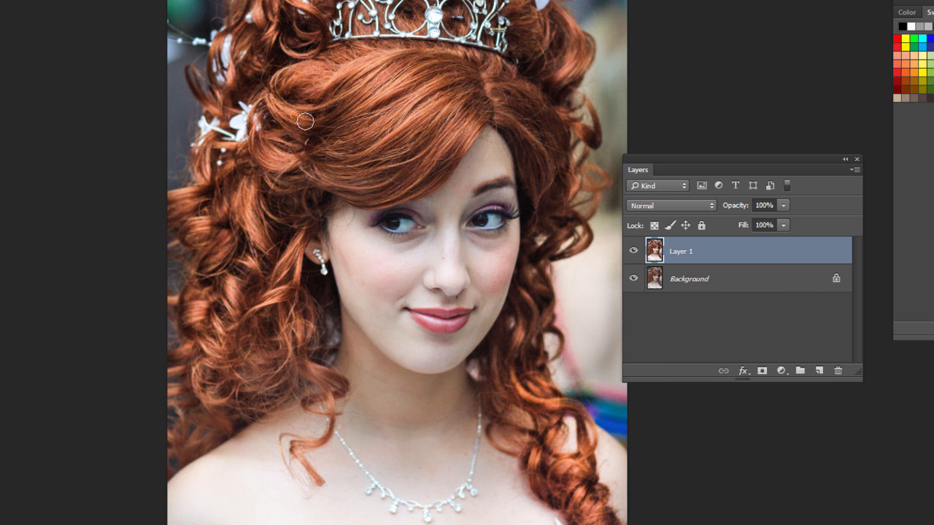
left_click(634, 252)
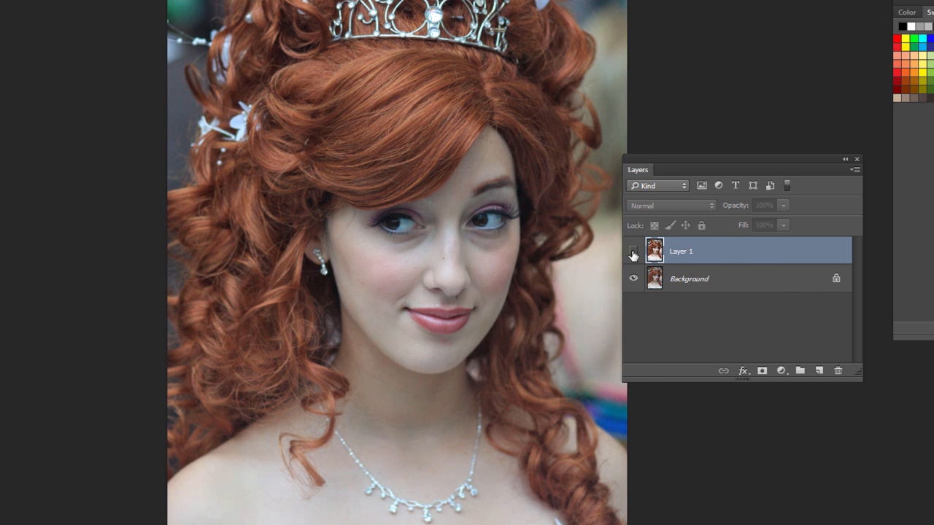
left_click(633, 252)
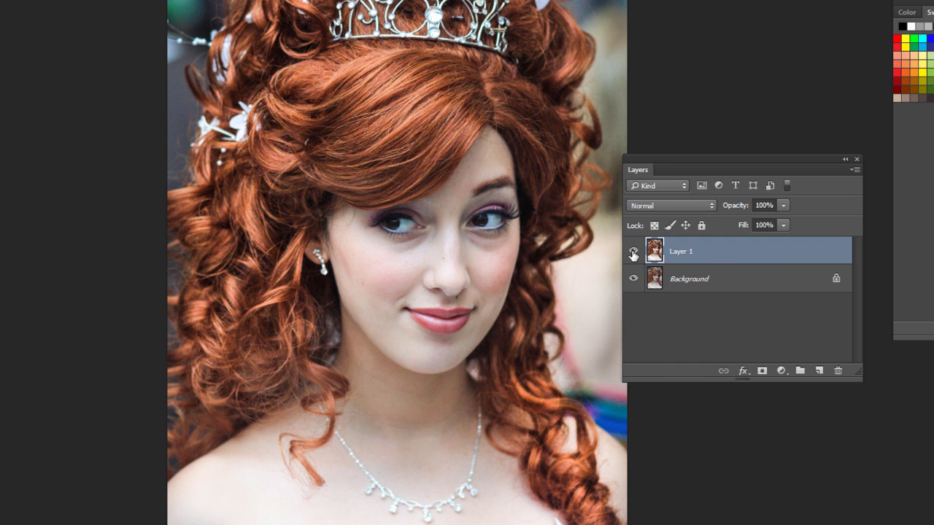